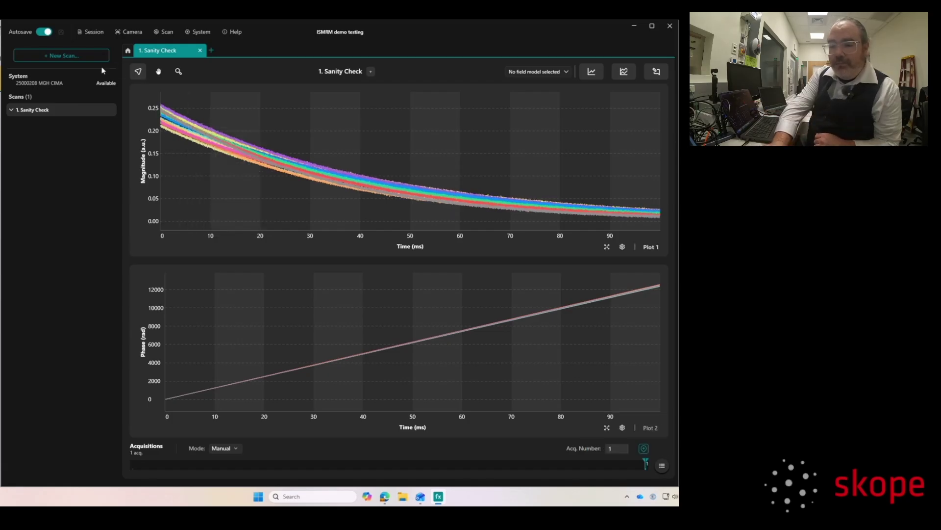
Run a Camera Locator scan with its default acquisition parameters and the external trigger on
click(127, 34)
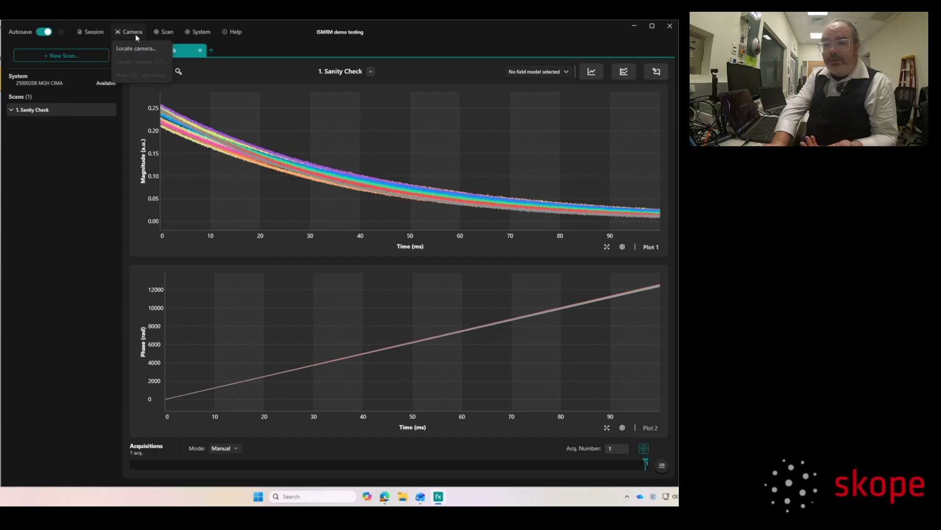
click(136, 48)
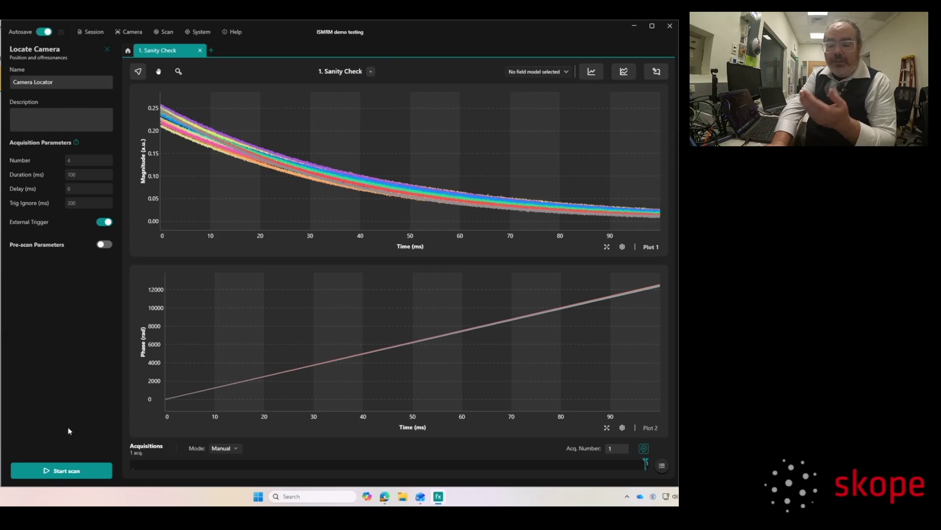
click(58, 474)
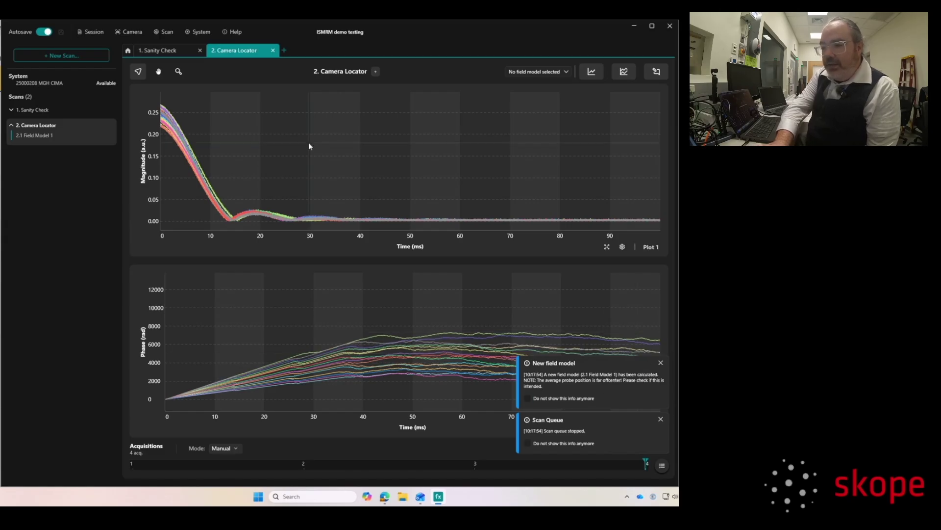
Review the field-probe positions and their averages in the camera locator's field model
click(168, 33)
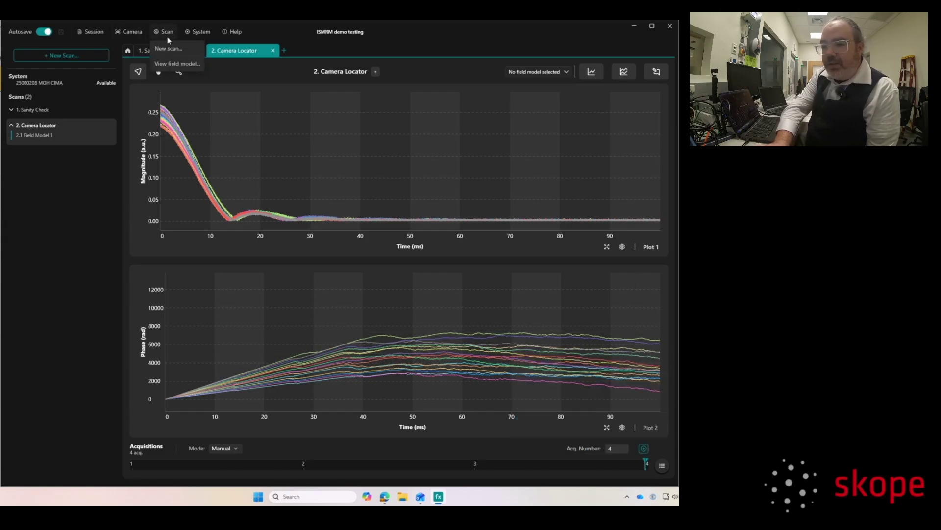
click(172, 64)
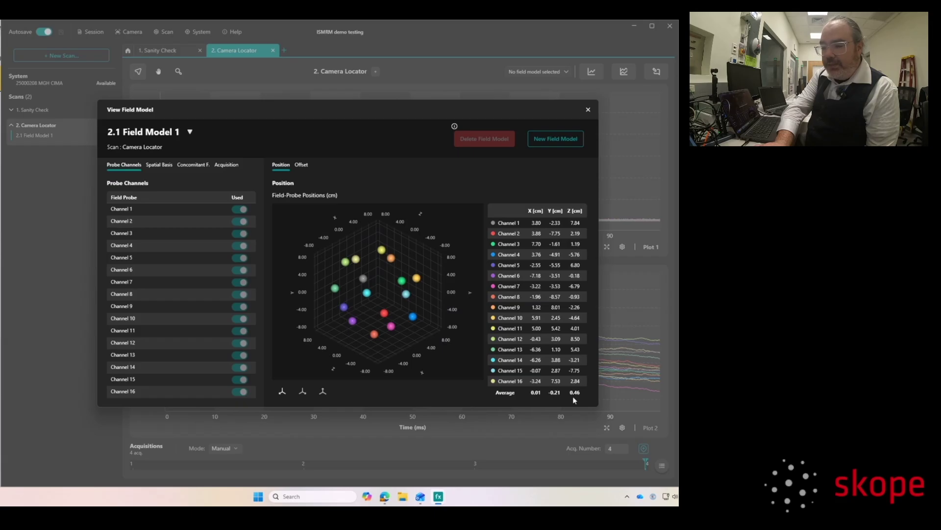
click(588, 111)
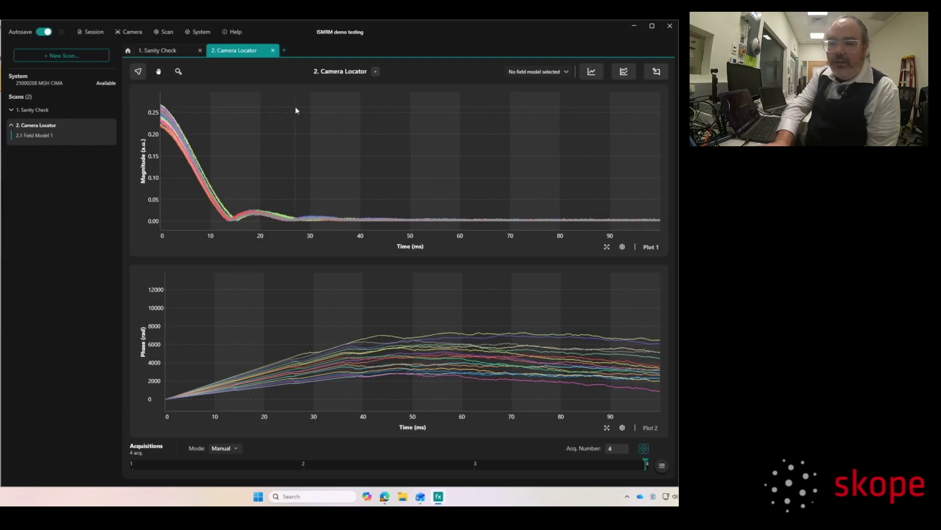
Set up a new scan named "EPI version 1" with 4 acquisitions
click(89, 57)
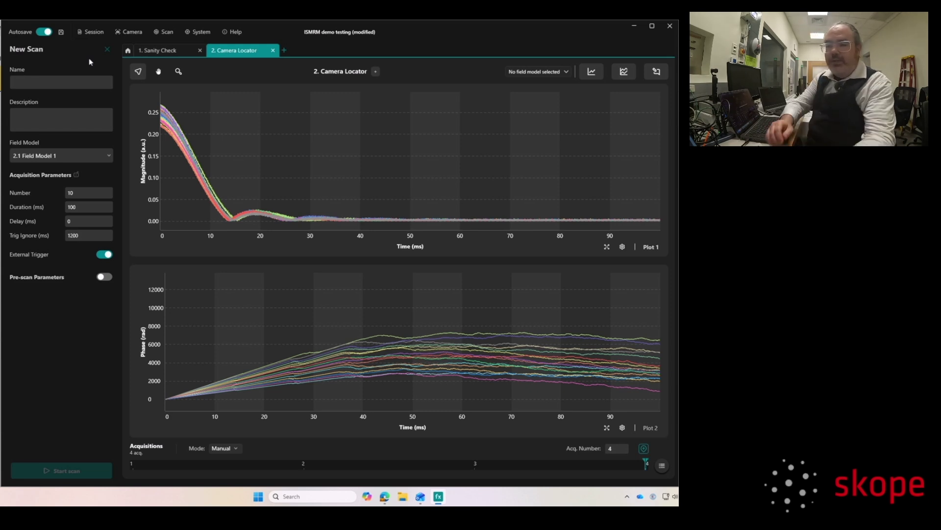
click(71, 79)
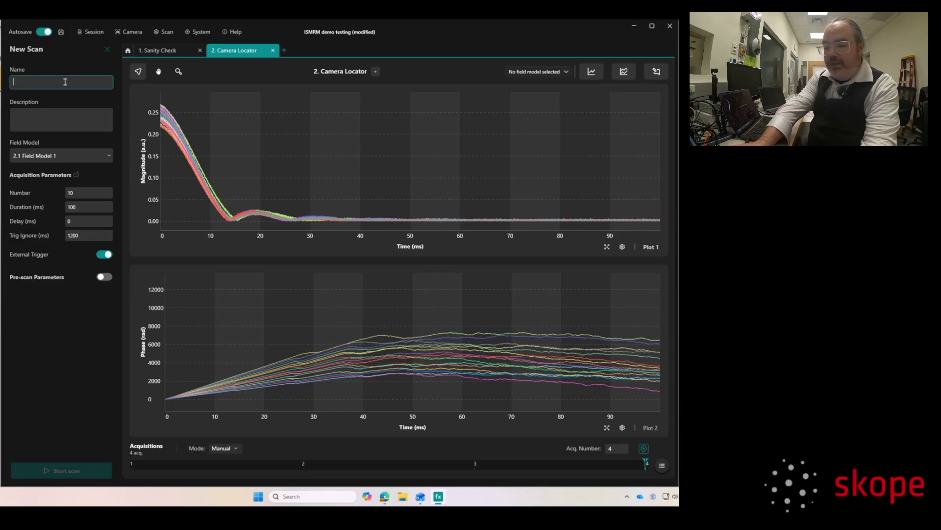
text(EPI version )
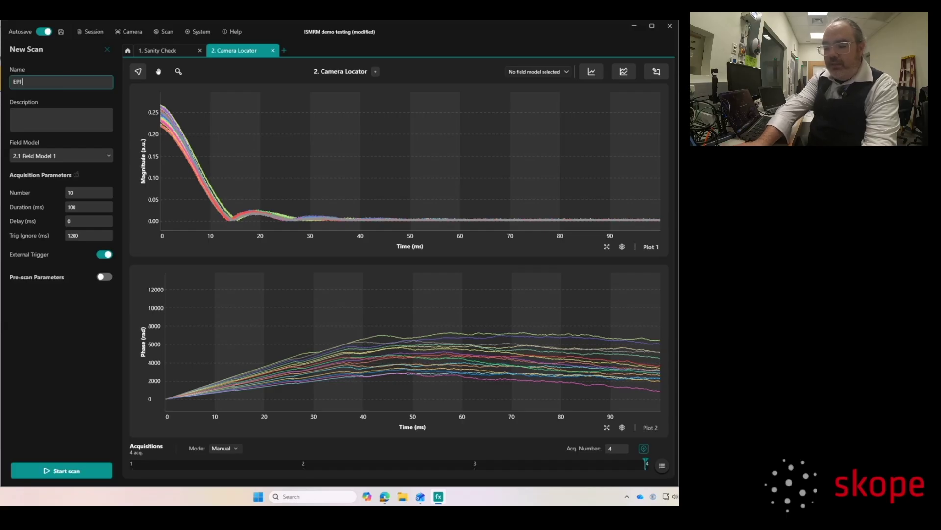
text(1)
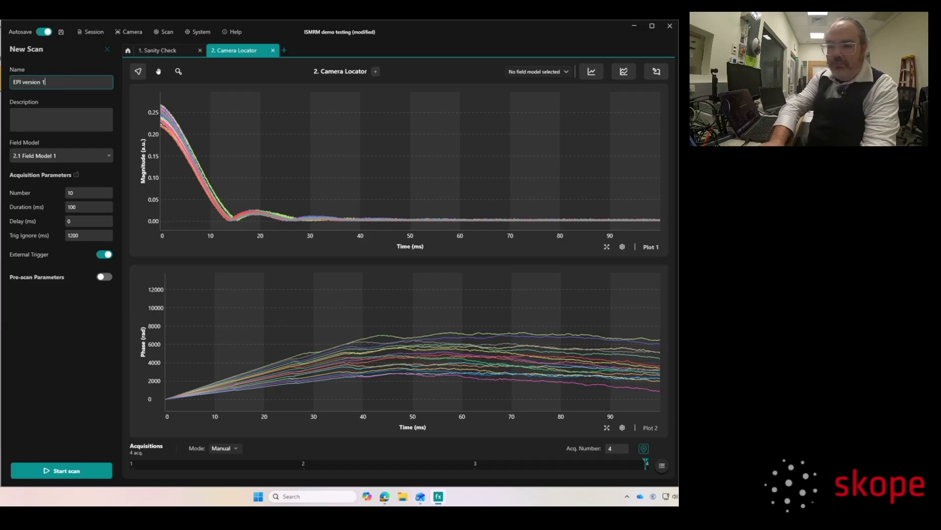
click(84, 192)
key(BackSpace)
key(BackSpace)
text(4)
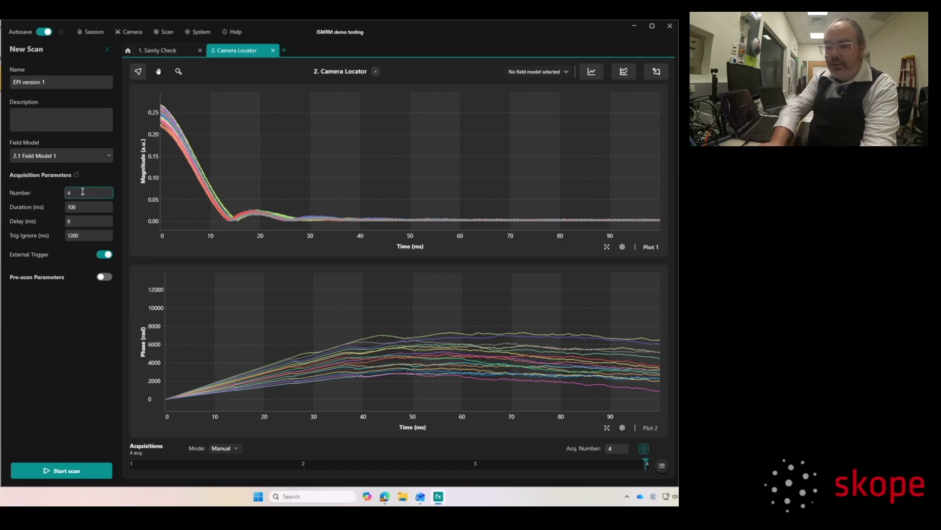
Set the new scan's duration to 55 ms and its trigger ignore time to 100 ms
click(77, 204)
key(BackSpace)
key(BackSpace)
key(BackSpace)
text(55)
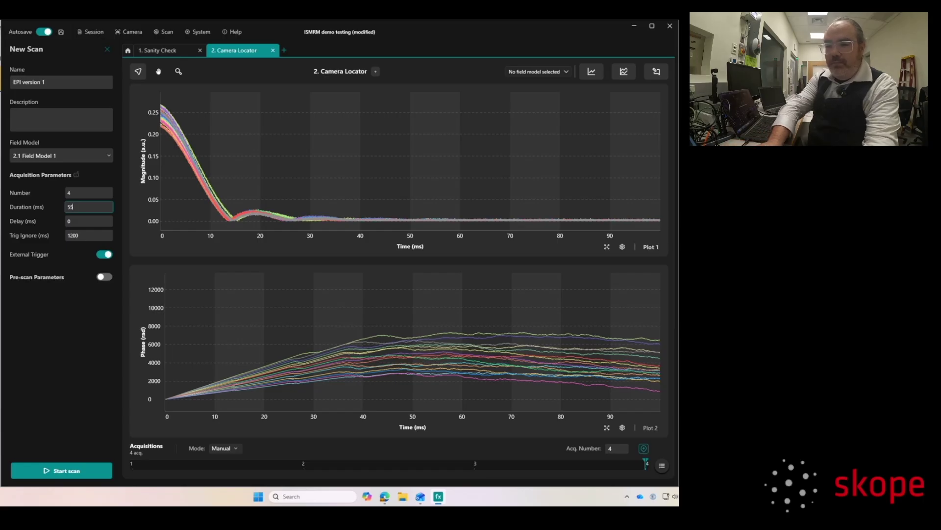
click(89, 235)
key(BackSpace)
key(BackSpace)
key(BackSpace)
key(BackSpace)
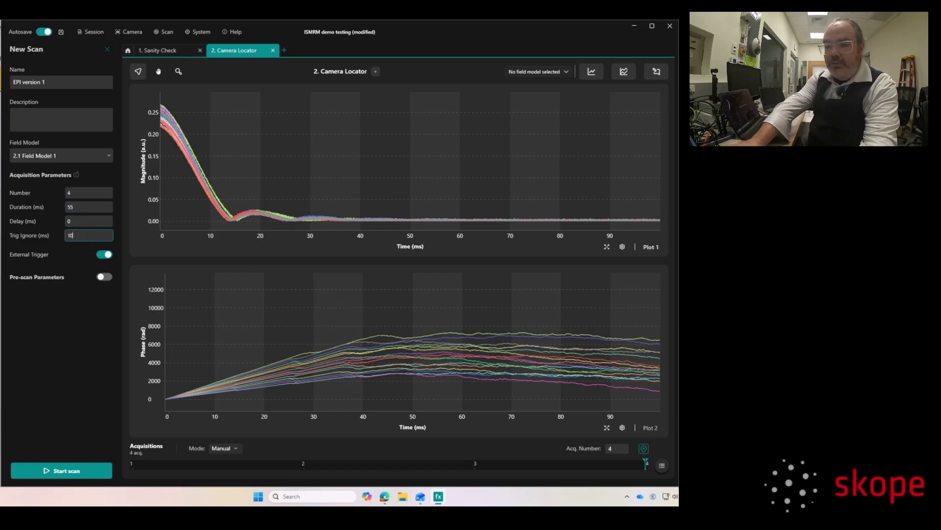
text(100)
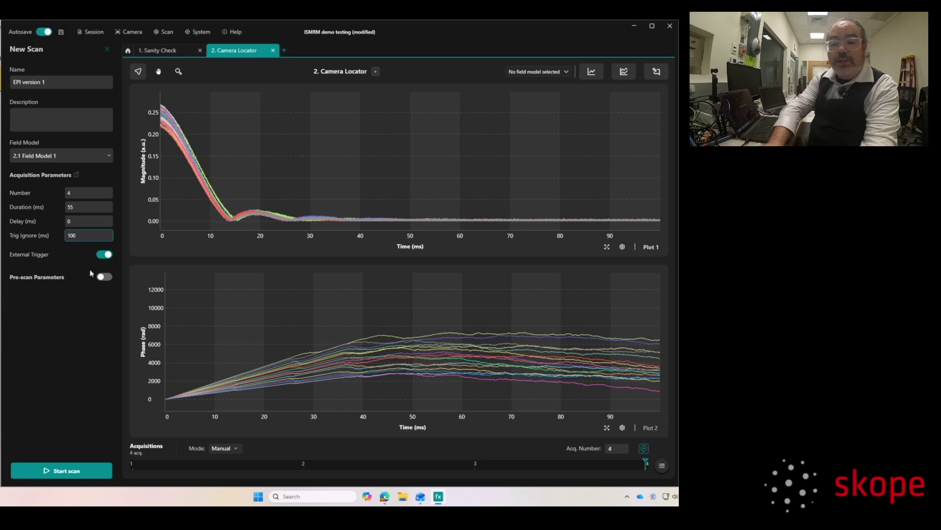
Enable the pre-scan parameters and start the EPI version 1 scan
click(105, 278)
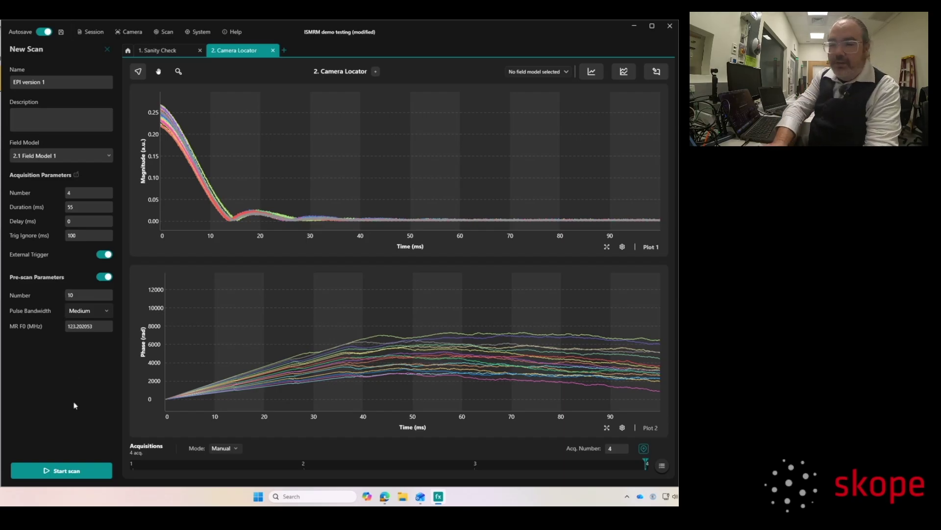
click(66, 471)
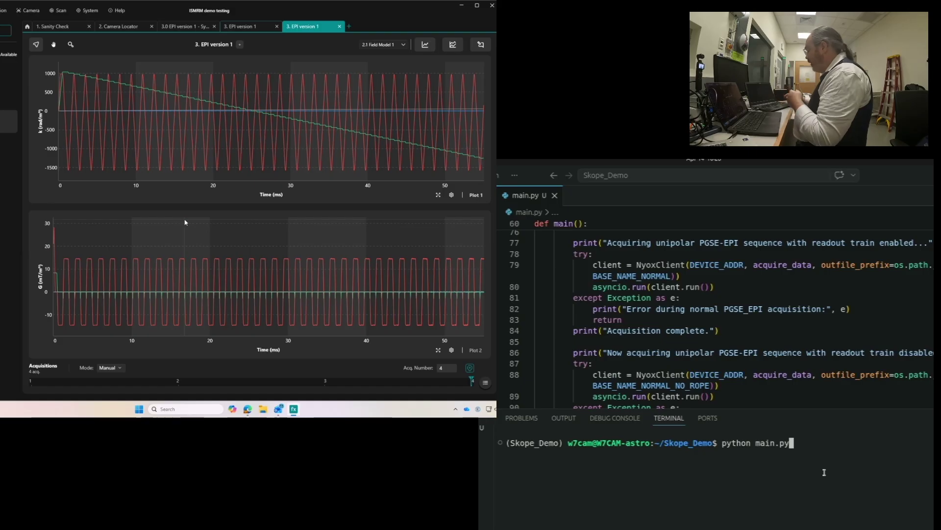
Run main.py with Python in the code editor's terminal and enlarge the resulting PGSE-EPI figure
key(Return)
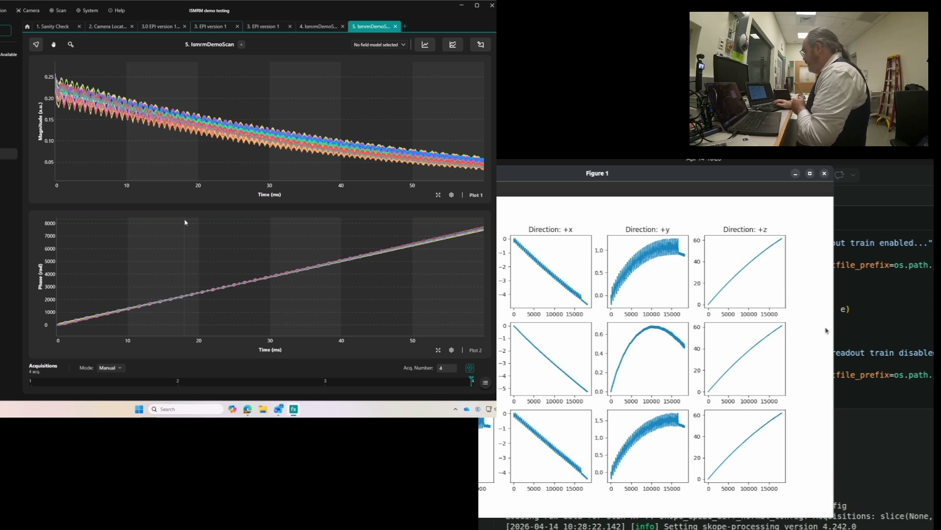
double_click(712, 181)
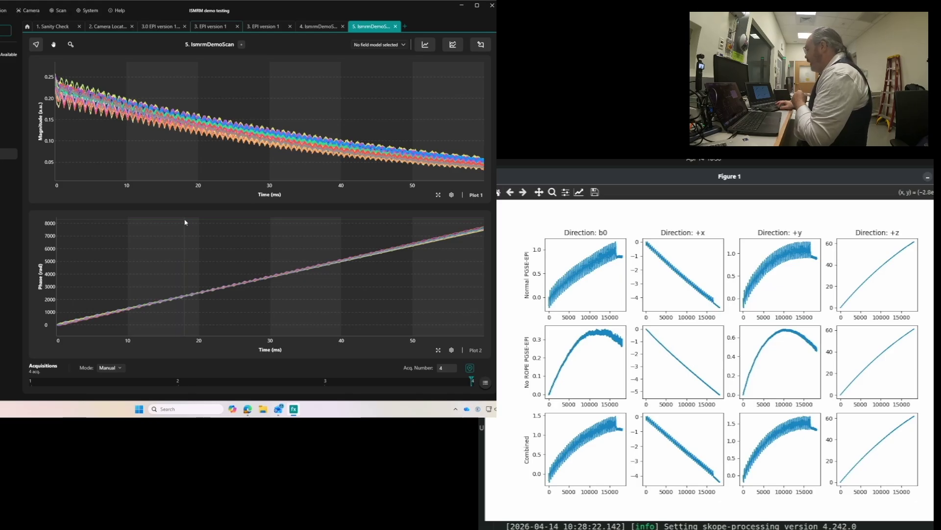
key(q)
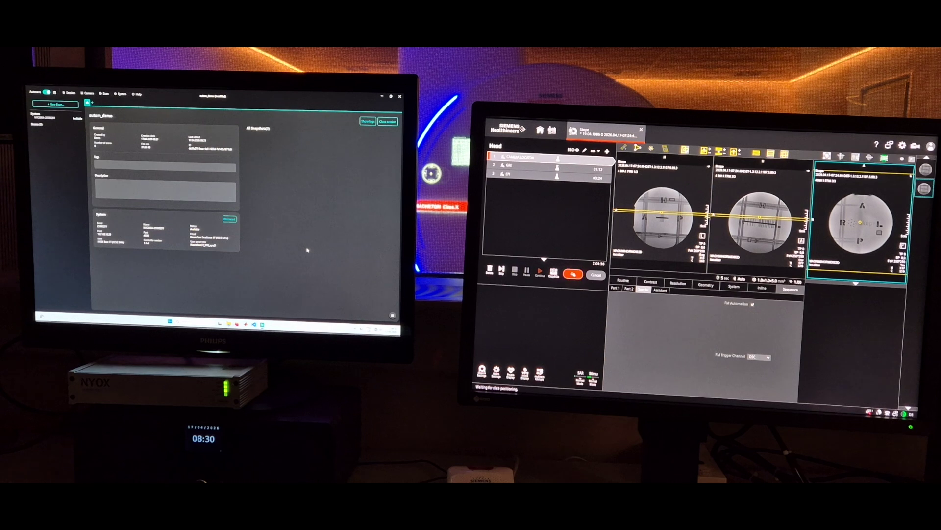
Start the camera locator on the MR scanner with manual adjust volume and dismiss the new field model notification
click(571, 275)
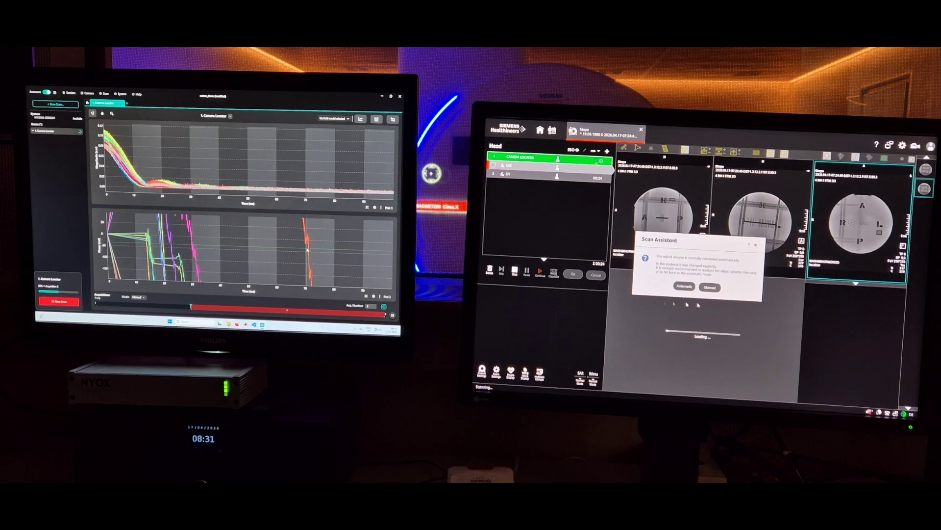
click(710, 288)
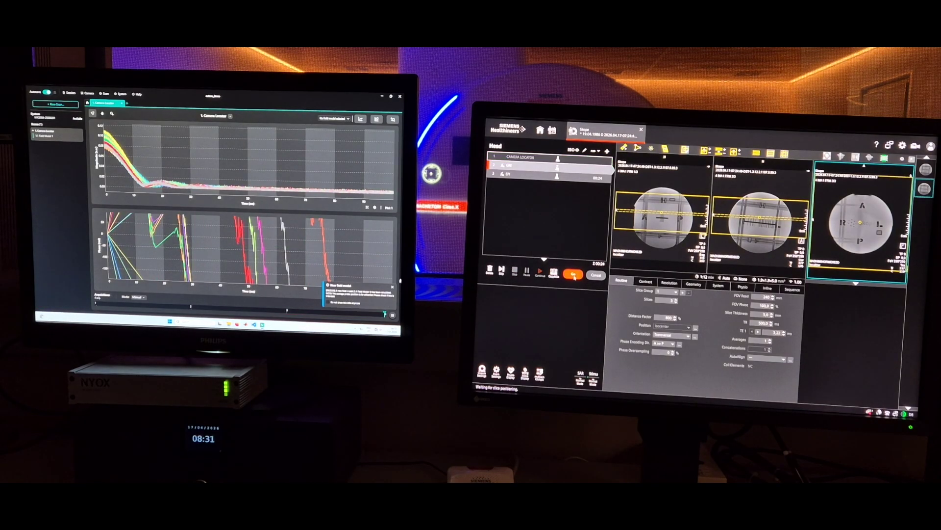
click(393, 286)
Start the GRE scan with manual adjust volume and display the EPI protocol's field monitoring sequence settings
click(573, 275)
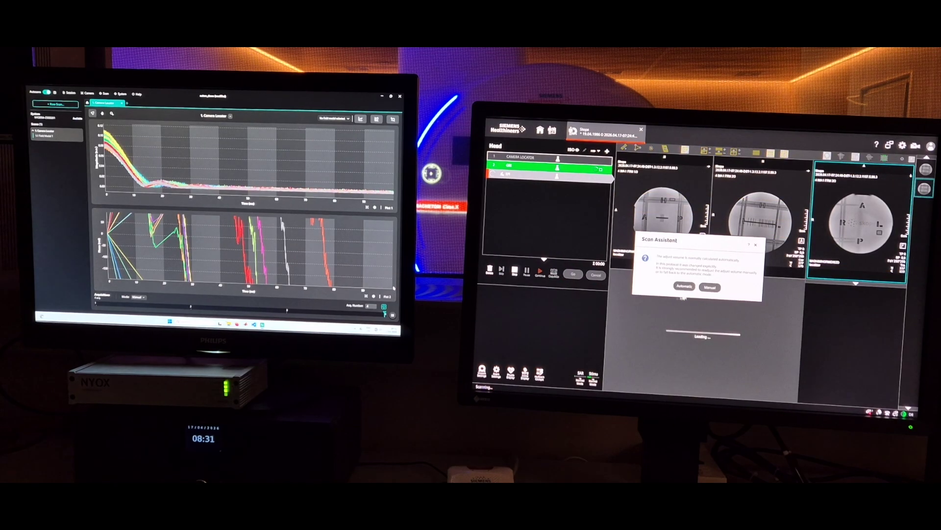
click(710, 287)
click(793, 289)
click(646, 289)
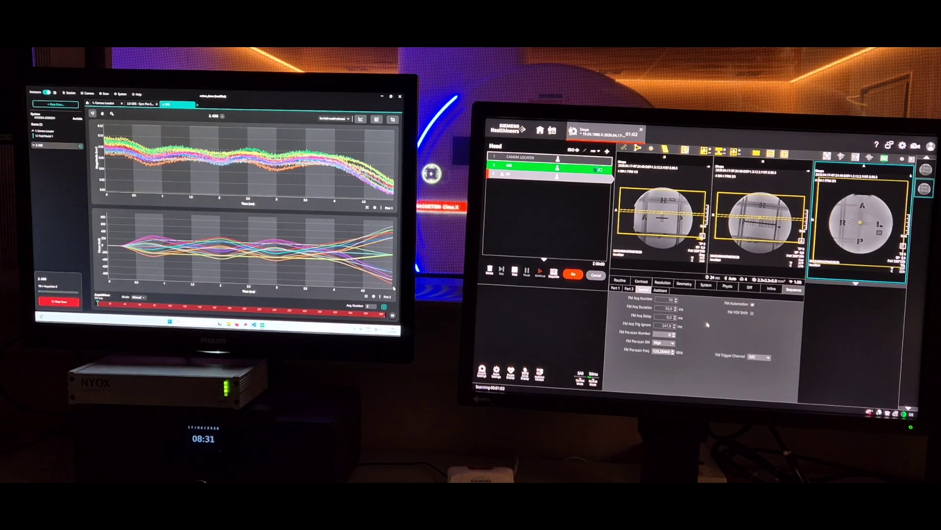
Apply 1.1 Field Model 1 to the GRE scan and show its k data full screen in Plot 1
click(335, 118)
click(338, 125)
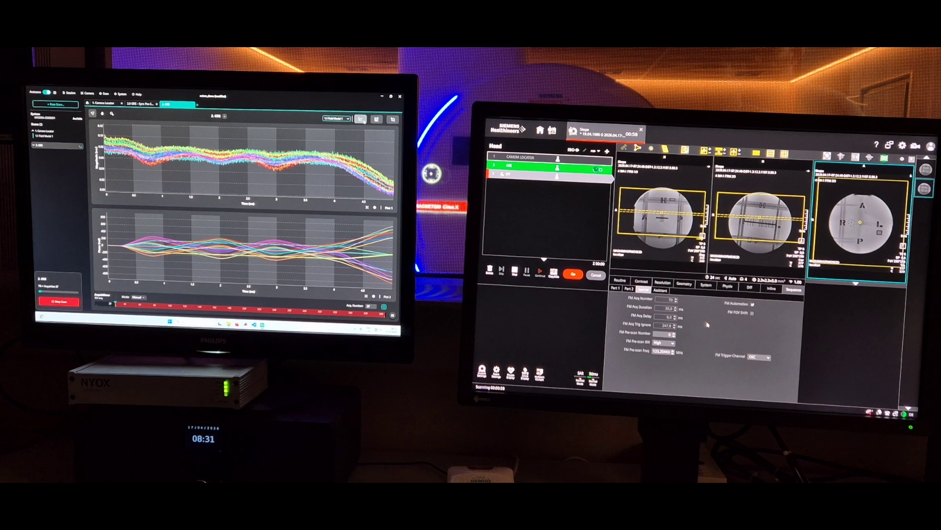
click(362, 120)
click(342, 168)
click(348, 186)
click(345, 223)
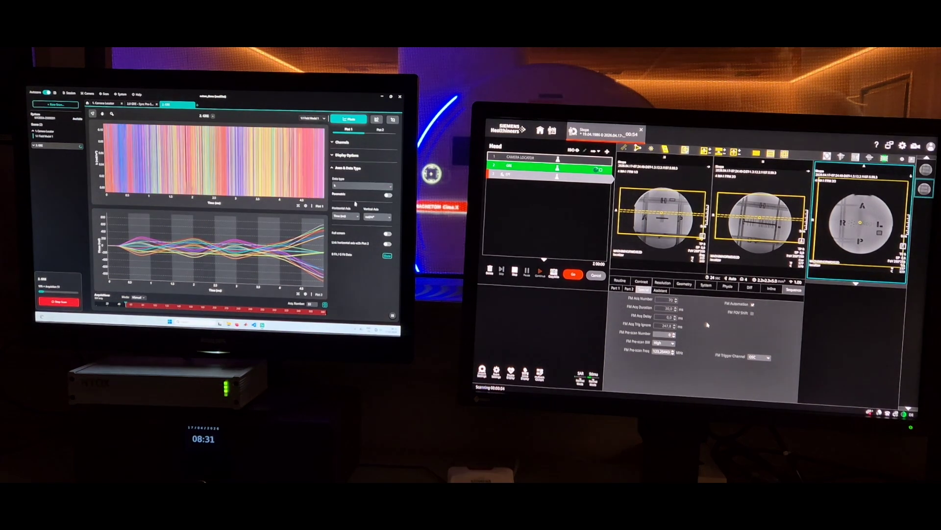
click(388, 234)
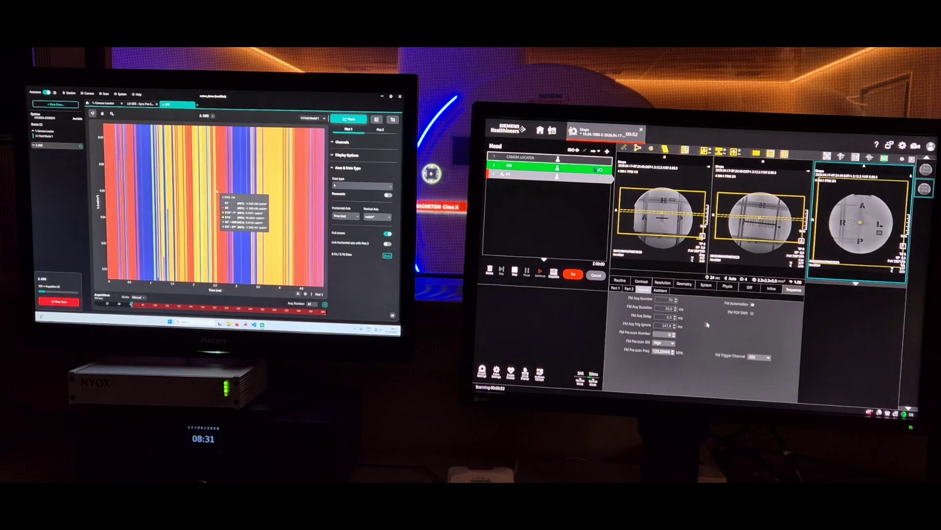
Limit Plot 1 to the X, Y and Z channels after deselecting all channels
click(347, 143)
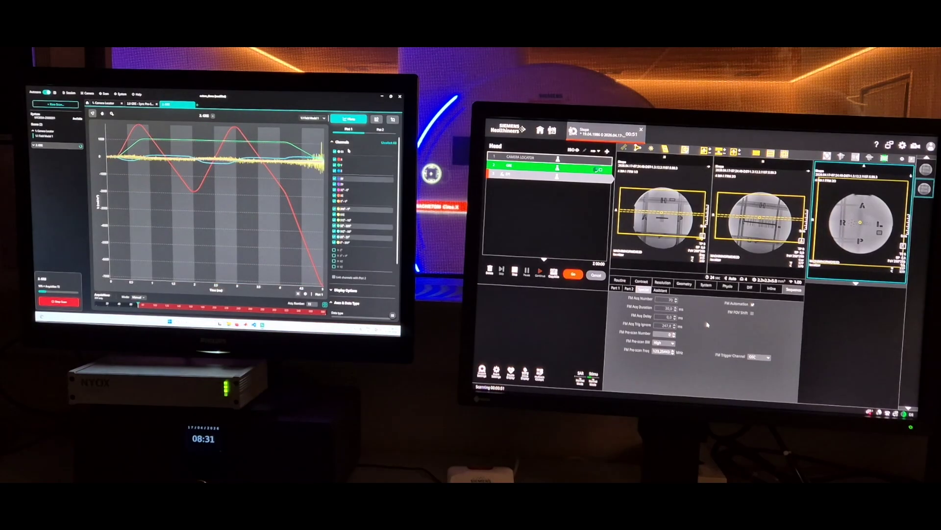
click(389, 142)
click(335, 159)
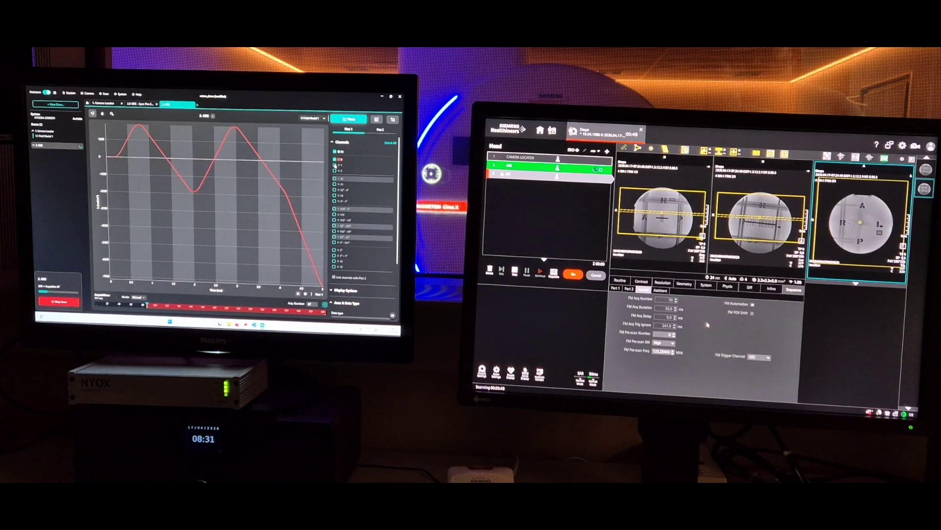
click(336, 170)
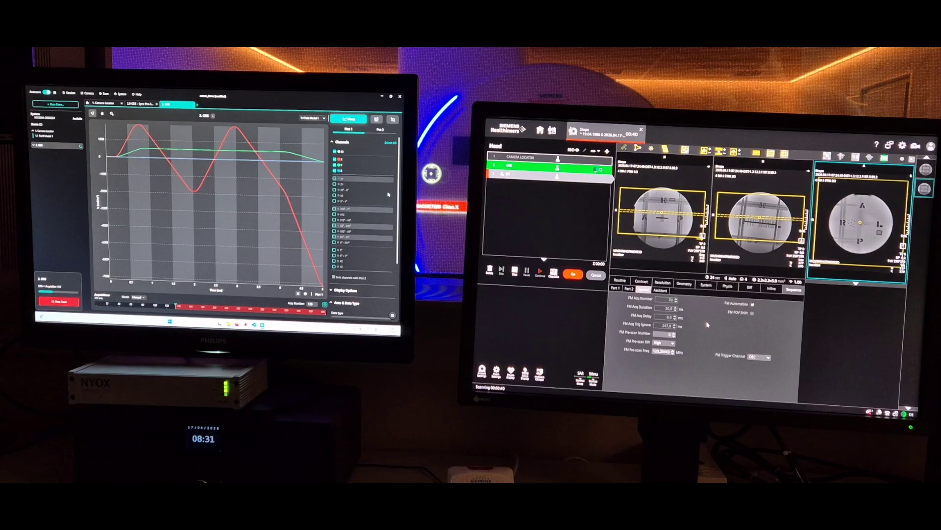
Turn off Plot 1's full-screen view and set Plot 2's data type to G
scroll(361, 270, down, 2)
scroll(361, 271, down, 3)
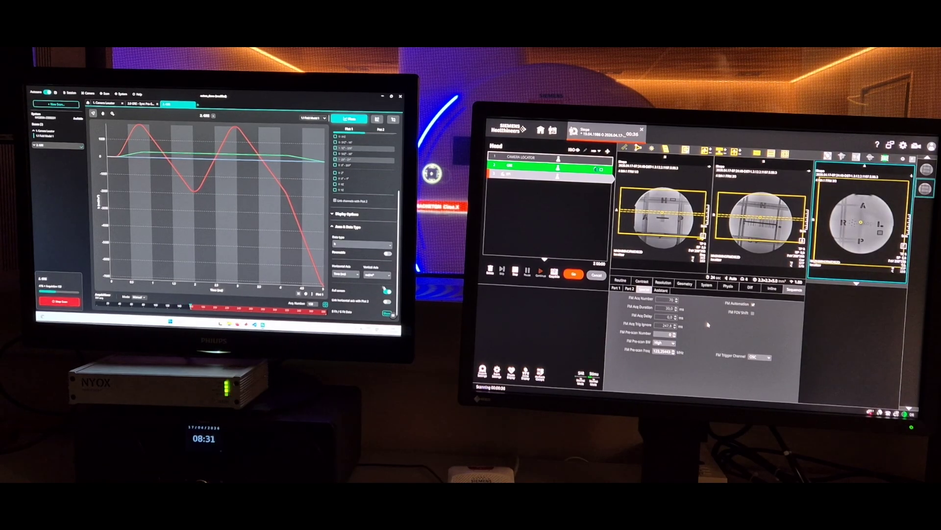
click(387, 291)
click(381, 129)
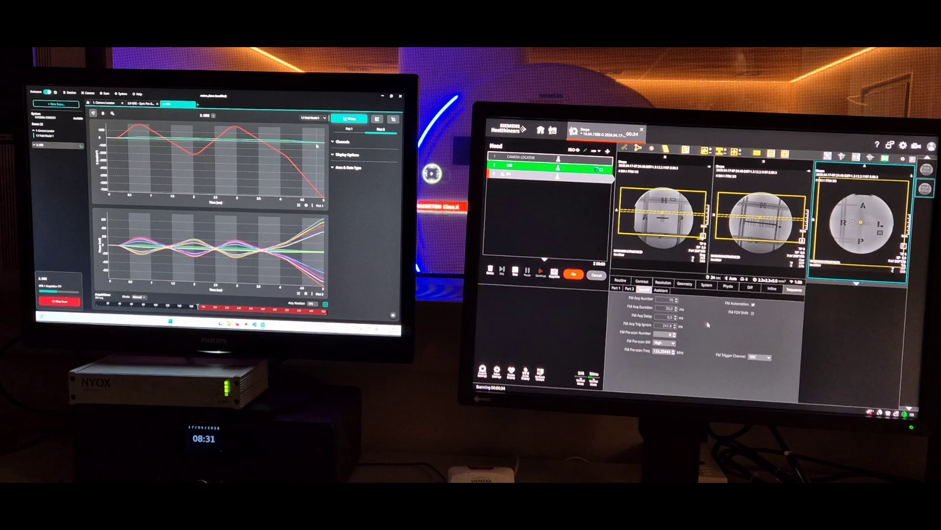
click(349, 167)
click(363, 185)
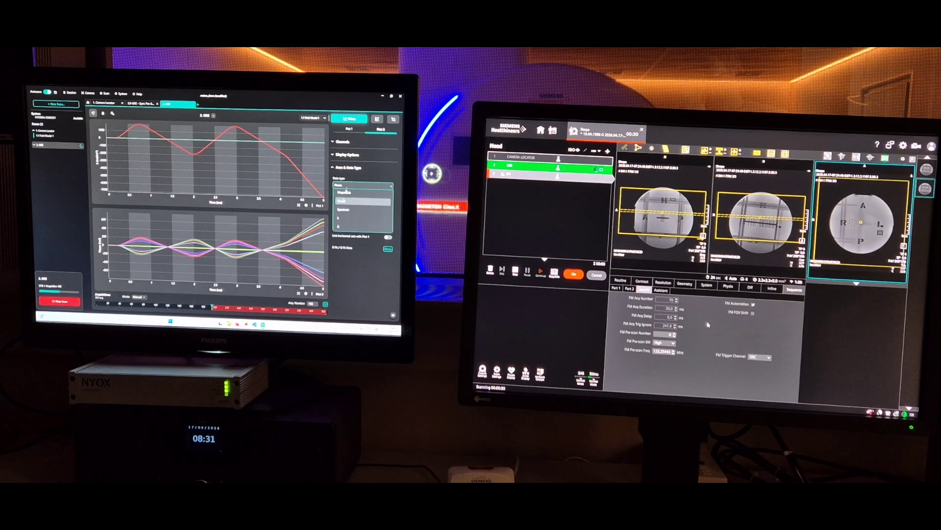
click(340, 229)
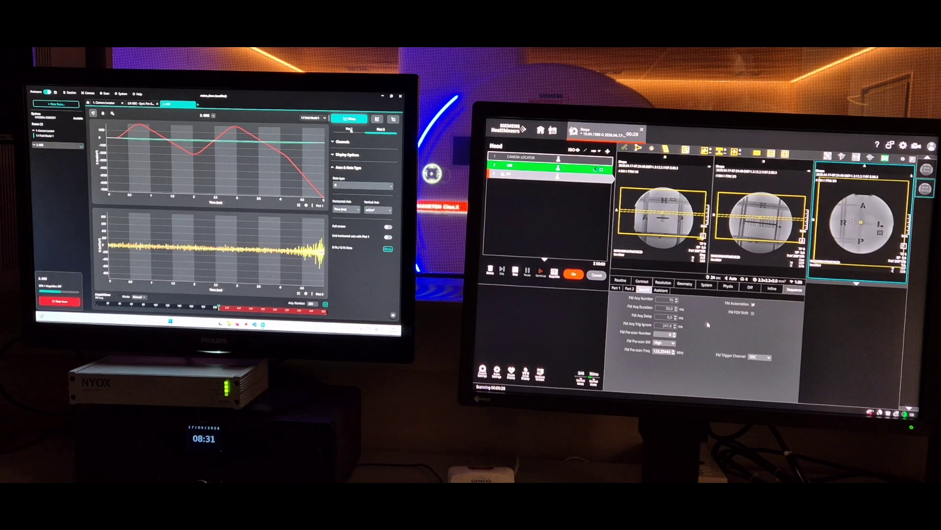
Show only the X, Y and Z channels in Plot 2
click(347, 142)
click(336, 158)
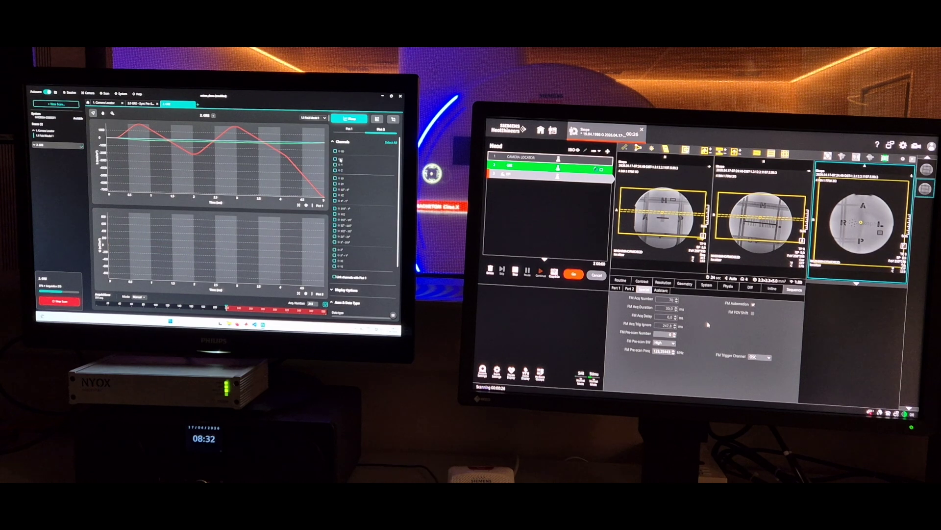
click(336, 164)
click(336, 169)
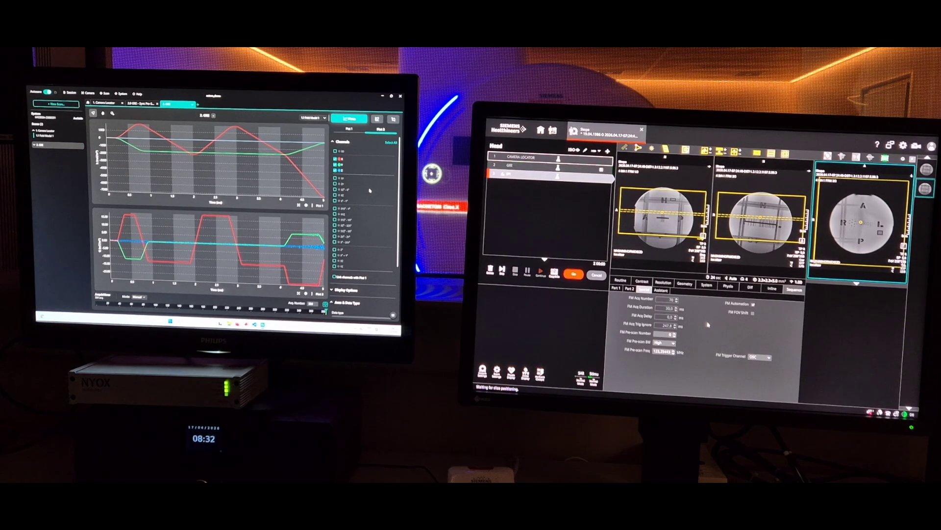
Start the EPI scan on the scanner console and show its k data full screen in the field-camera software's Plot 1
click(574, 274)
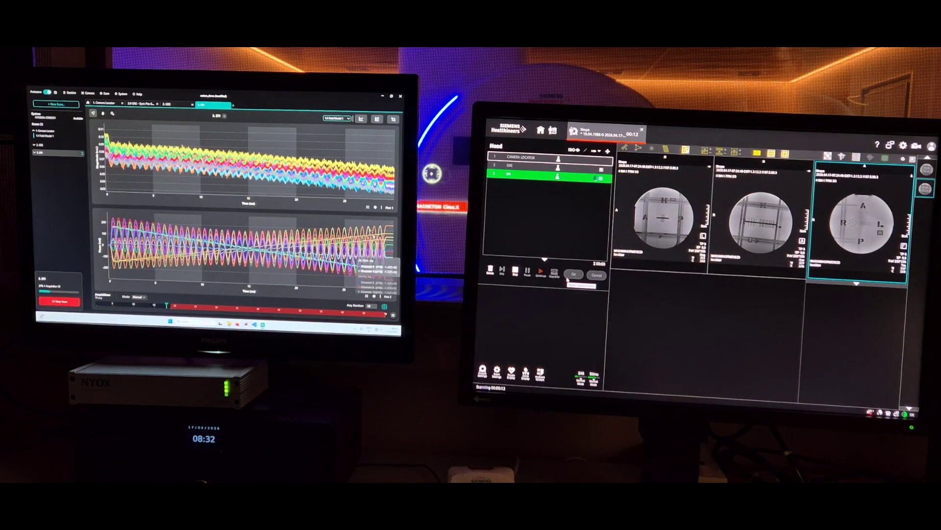
click(361, 119)
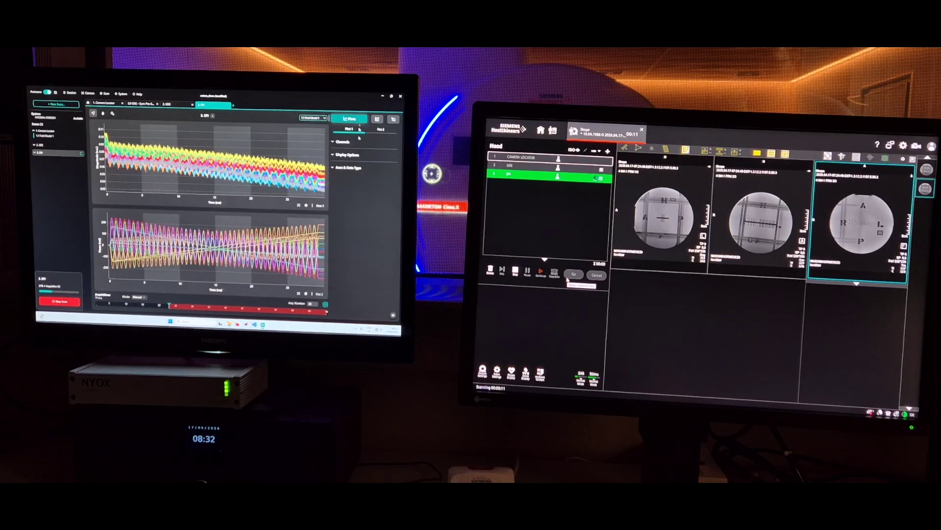
click(334, 168)
click(349, 186)
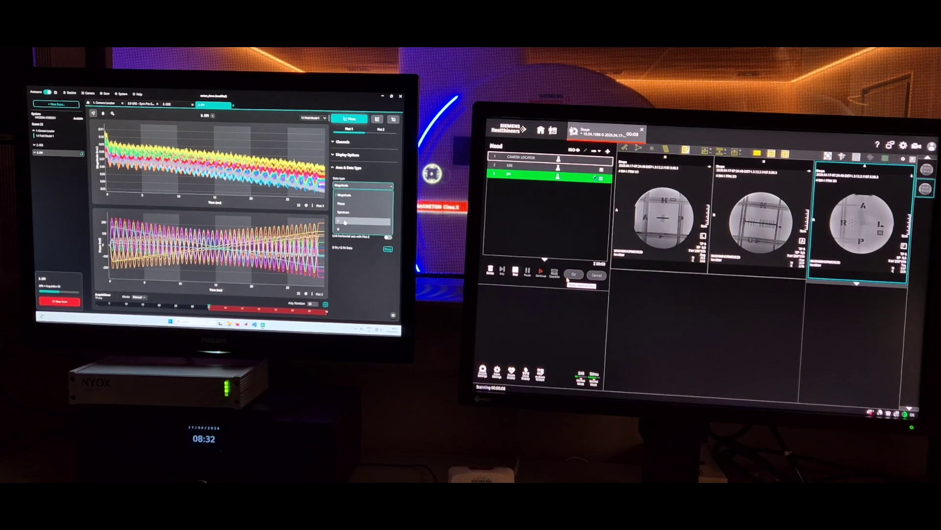
click(346, 222)
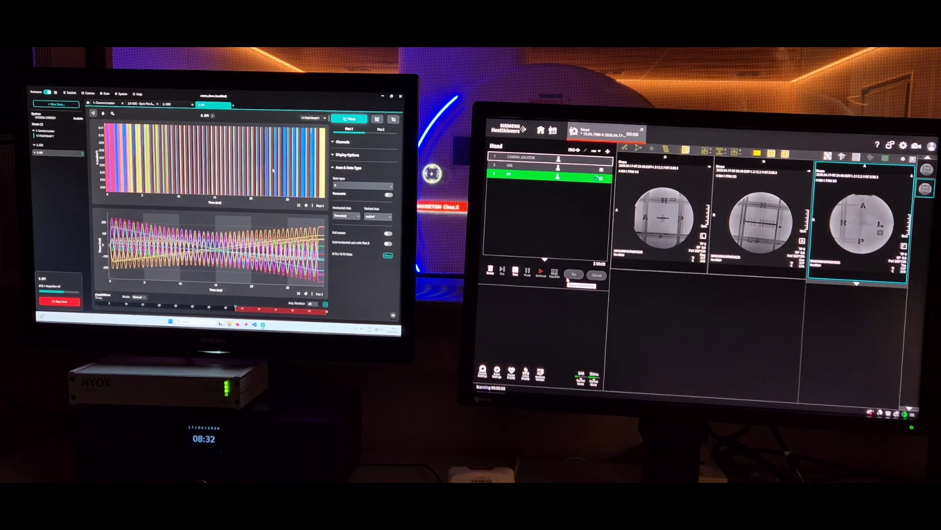
click(388, 233)
Deselect all channels of the EPI scan's Plot 1 and enable only X, Y and Z
click(343, 141)
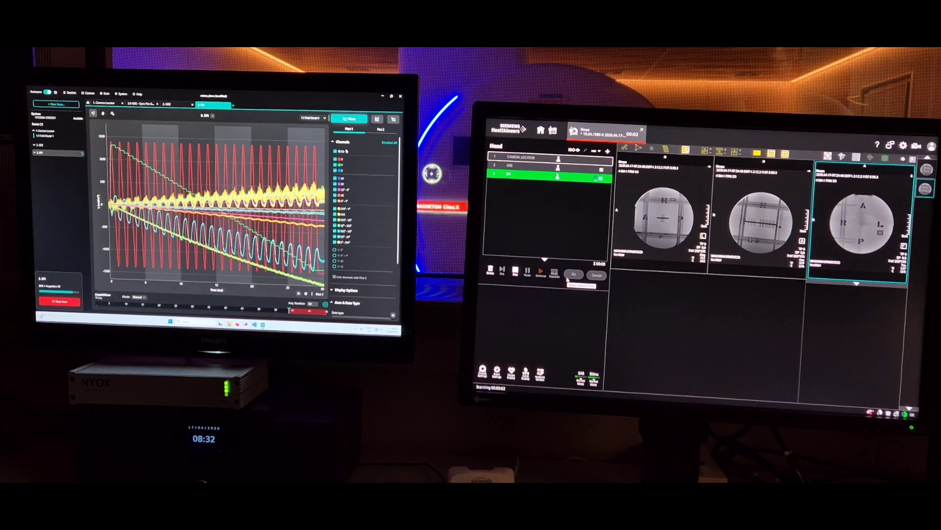
click(390, 142)
click(337, 159)
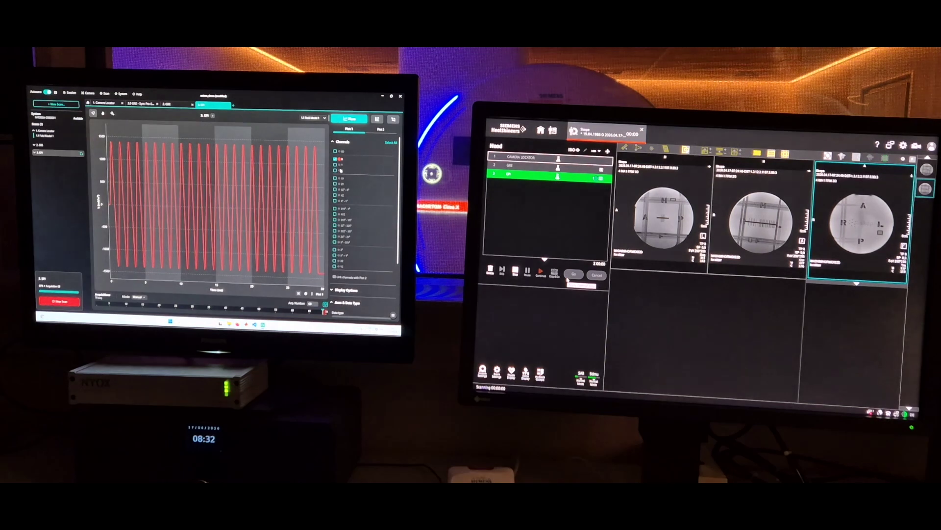
click(336, 170)
click(337, 165)
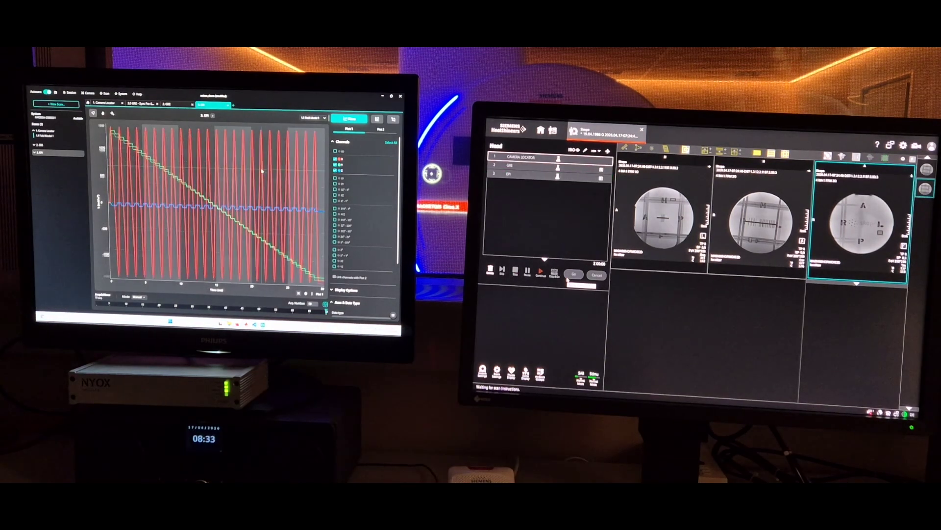